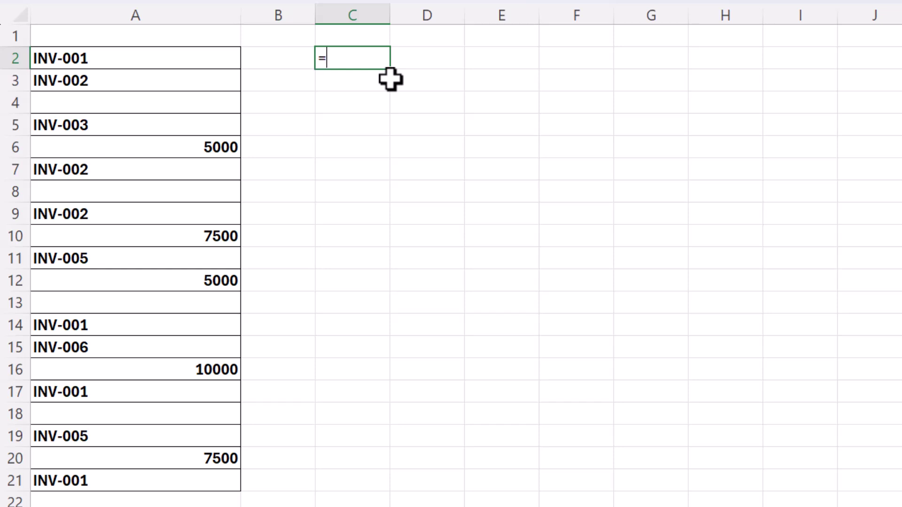
# Enter =UNIQUE(A2:A21) in C2, spilling nine distinct values (including a 0 for blanks) into C2:C10.
pyautogui.write('u')
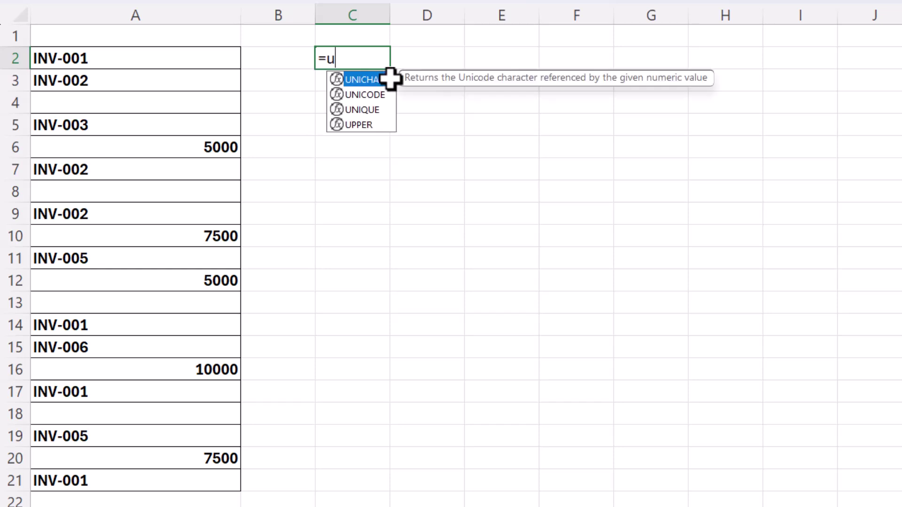
pyautogui.doubleClick(352, 111)
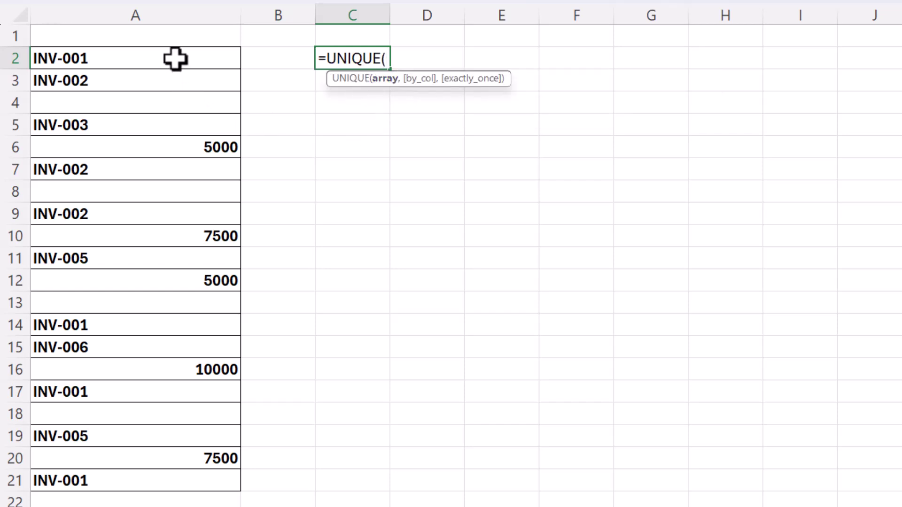
pyautogui.moveTo(177, 59); pyautogui.dragTo(187, 472)
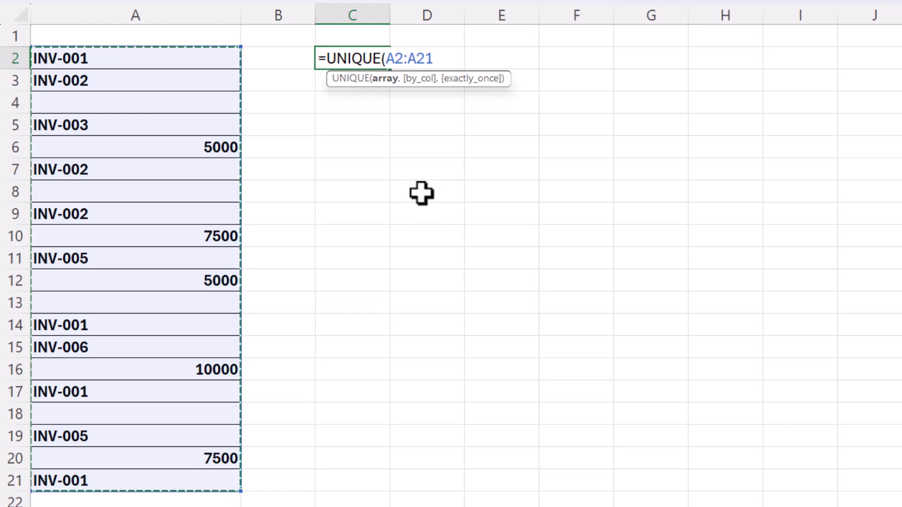
pyautogui.write(',')
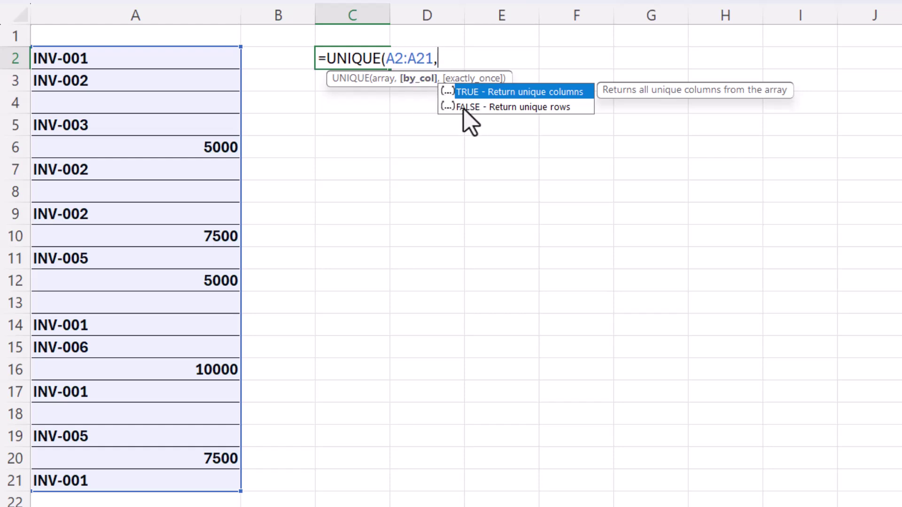
pyautogui.press('BackSpace')
pyautogui.write(')')
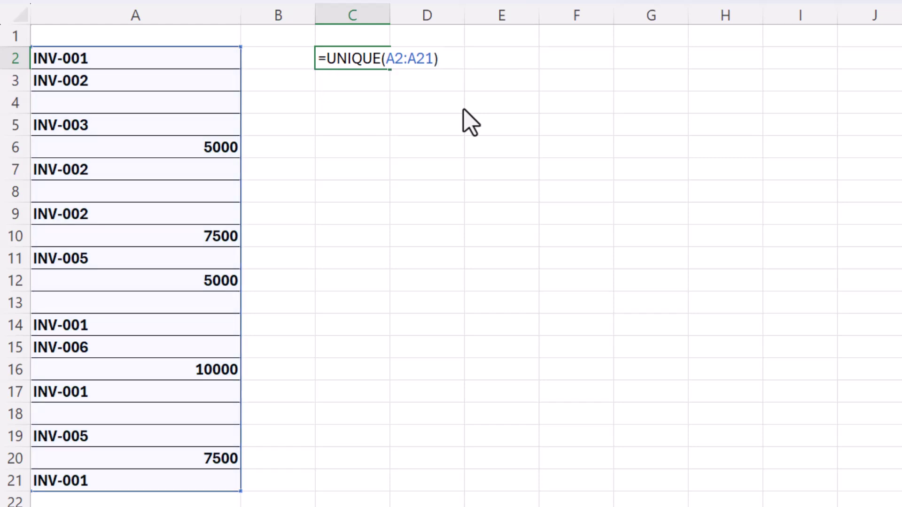
pyautogui.press('Return')
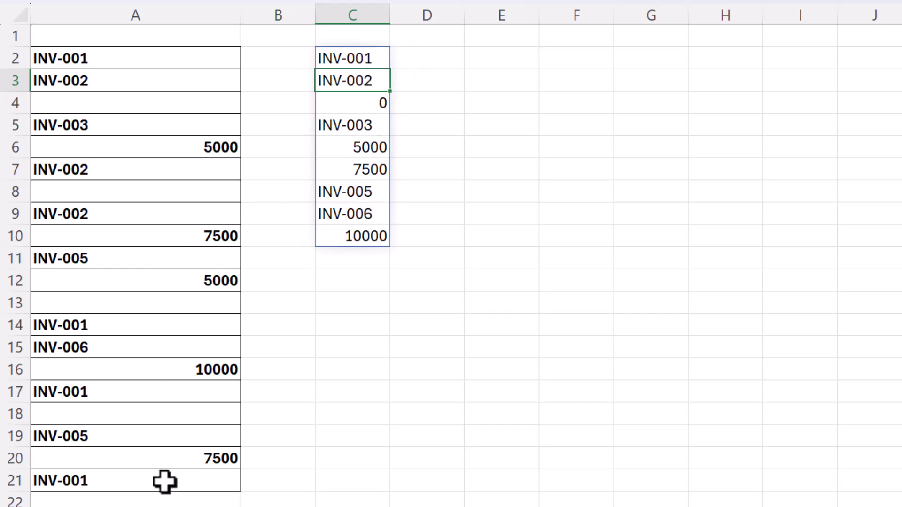
# Wrap C2's formula as =COUNTA(UNIQUE(A2:A21)) so it returns 9.
pyautogui.click(327, 60)
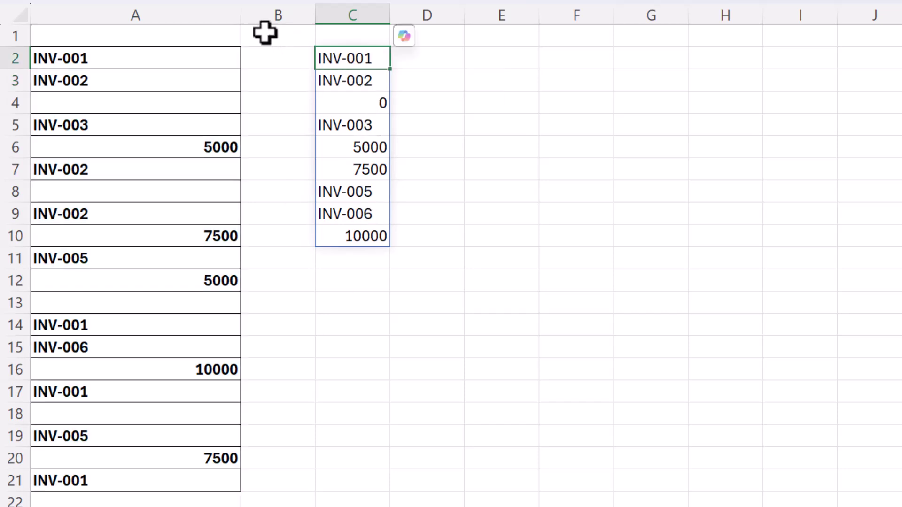
pyautogui.doubleClick(341, 62)
pyautogui.write('count')
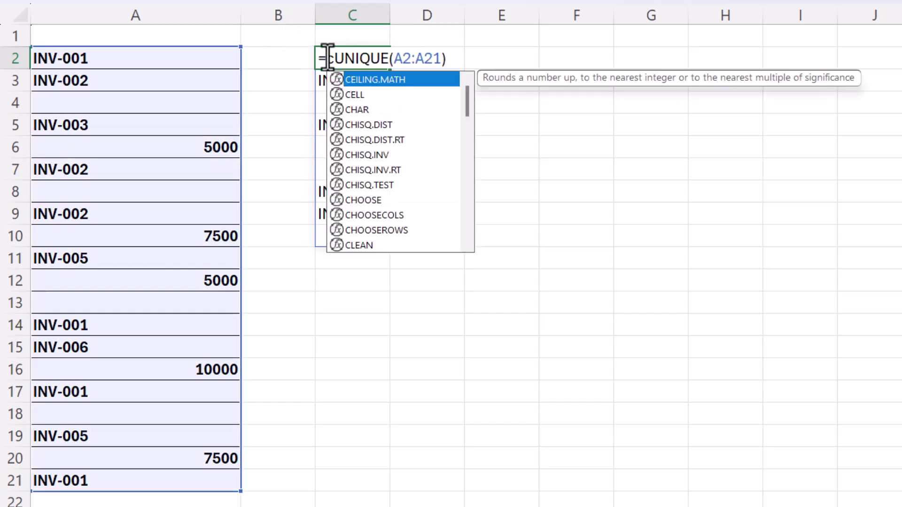
pyautogui.write('a(')
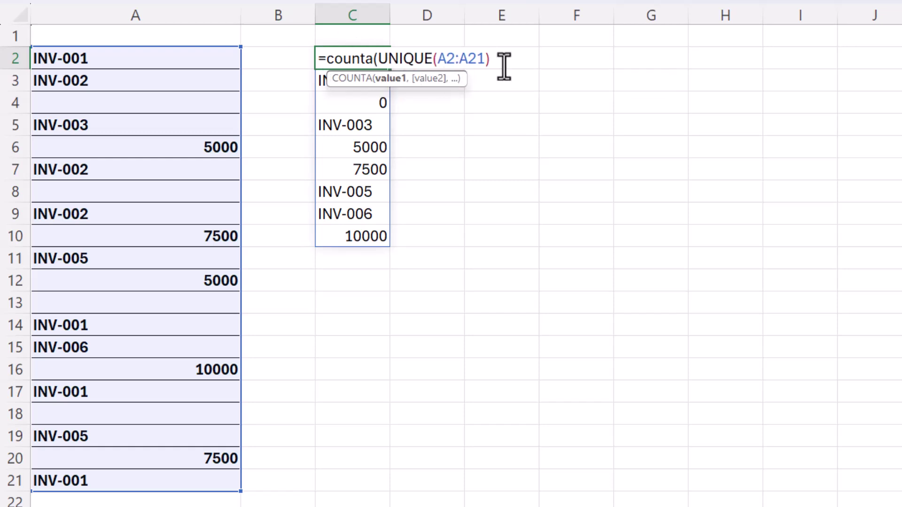
pyautogui.press('Return')
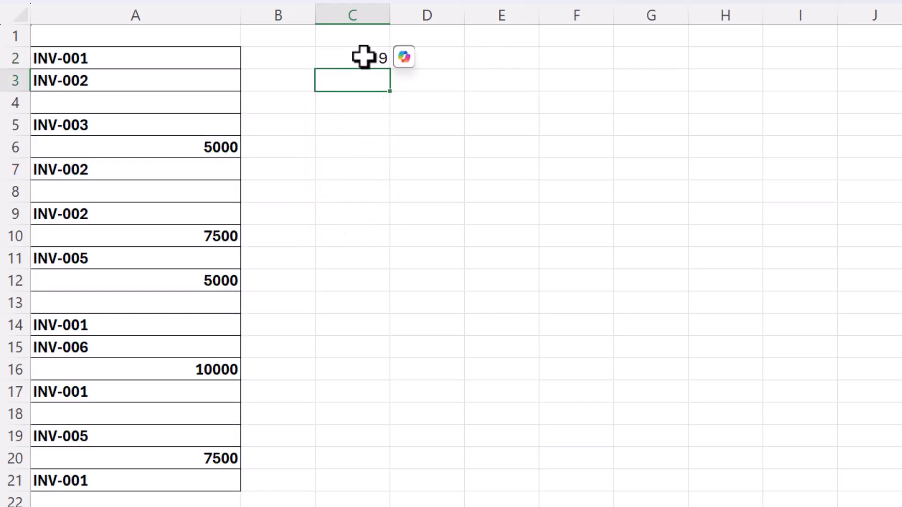
# Undo the COUNTA edit to restore C2's spilled list, noting the 0 in C4 from blanks.
pyautogui.click(364, 57)
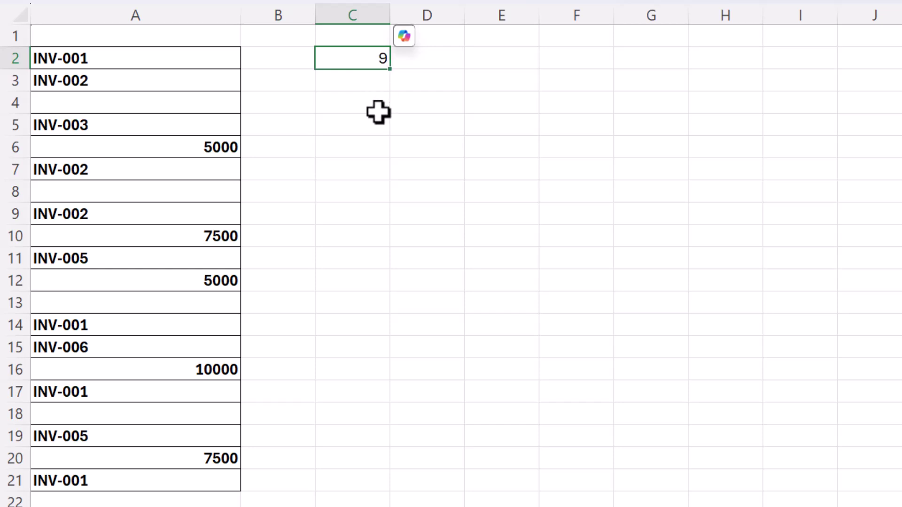
pyautogui.hotkey('ctrl', 'z')
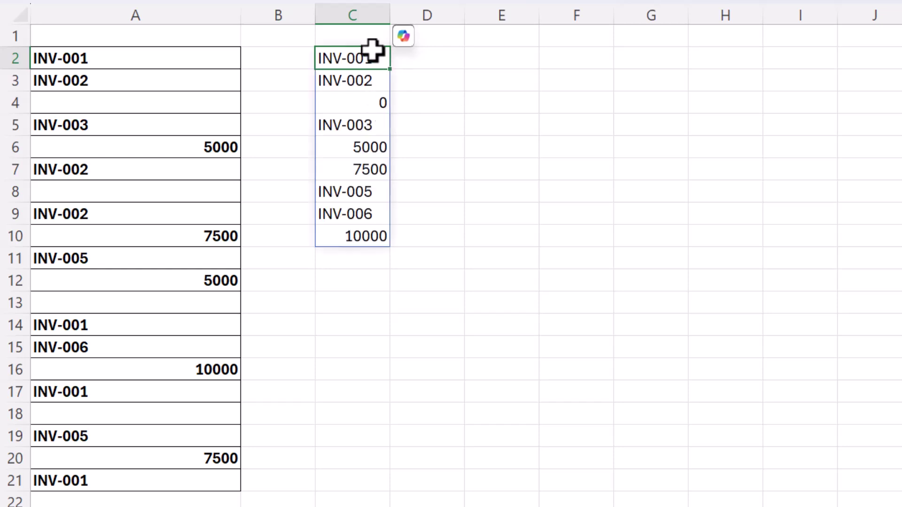
pyautogui.click(357, 104)
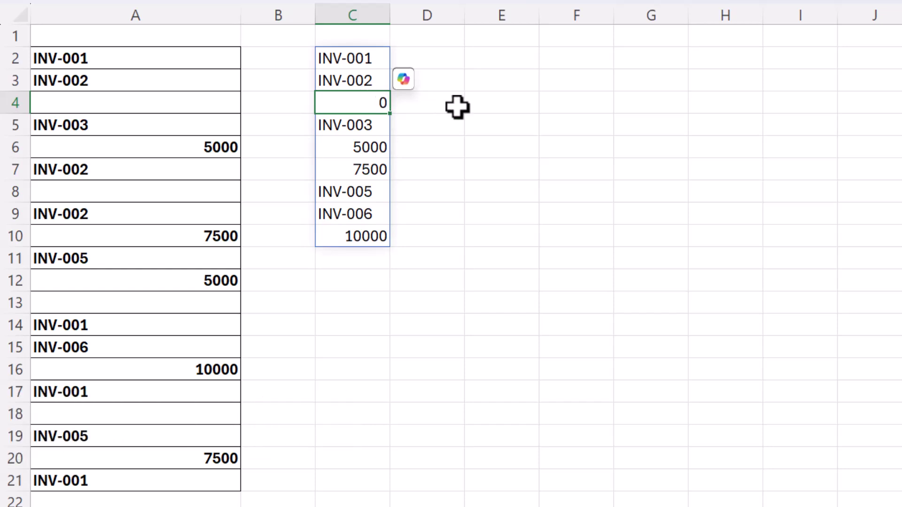
# Enter =FILTER(A2:A21,A2:A21<>"") in E2, spilling the 16 non-blank entries into E2:E17.
pyautogui.click(490, 62)
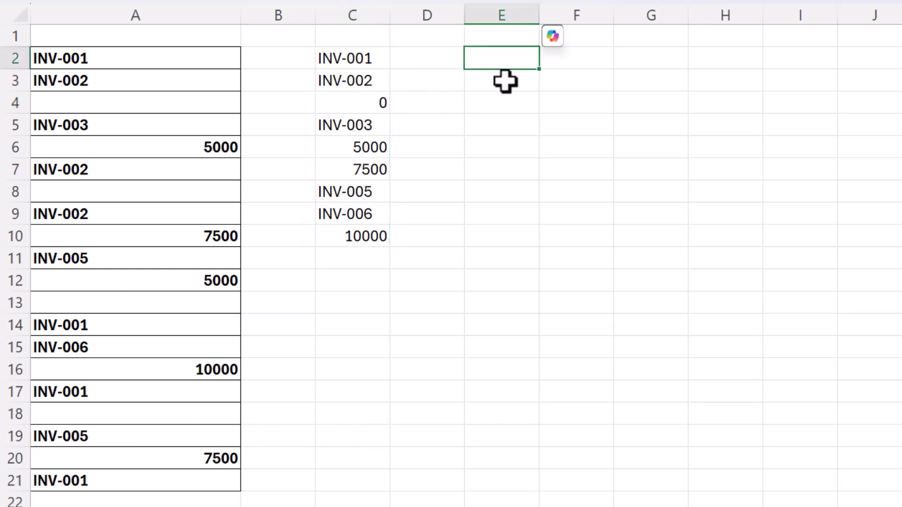
pyautogui.write('=filter')
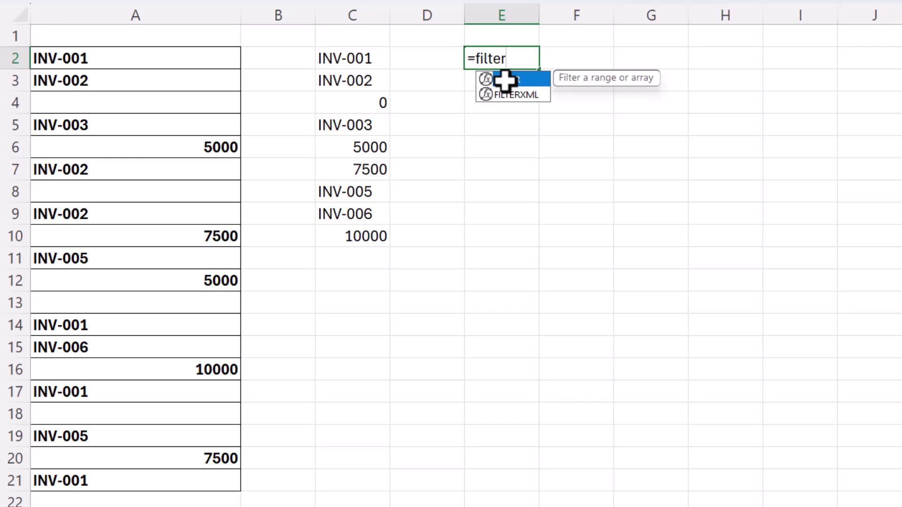
pyautogui.write('(')
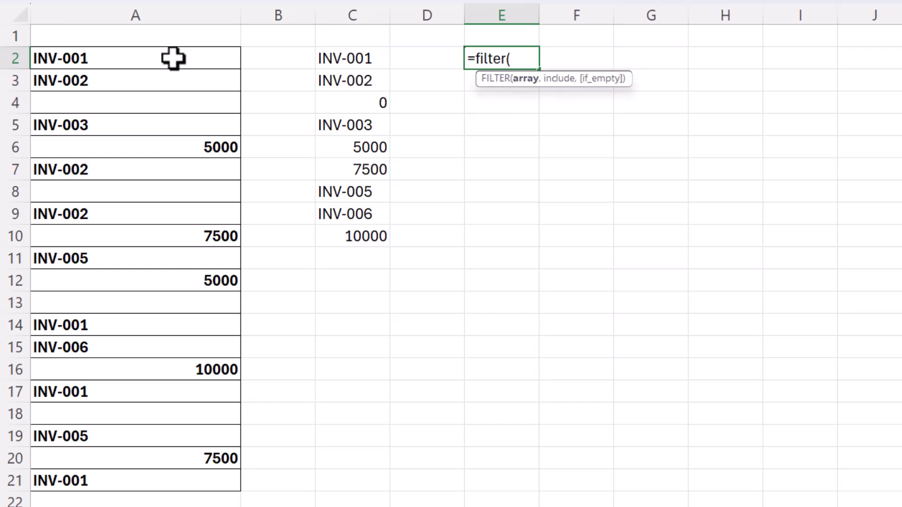
pyautogui.moveTo(173, 58); pyautogui.dragTo(179, 475)
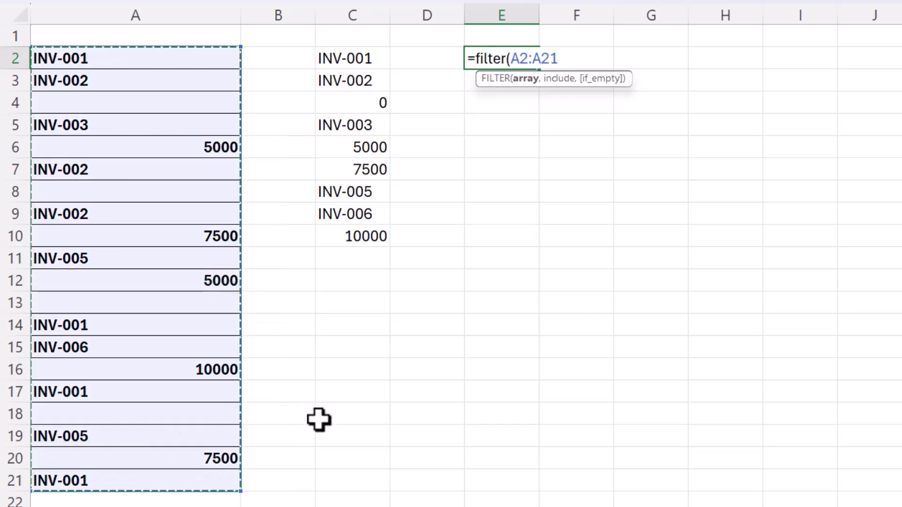
pyautogui.write(',')
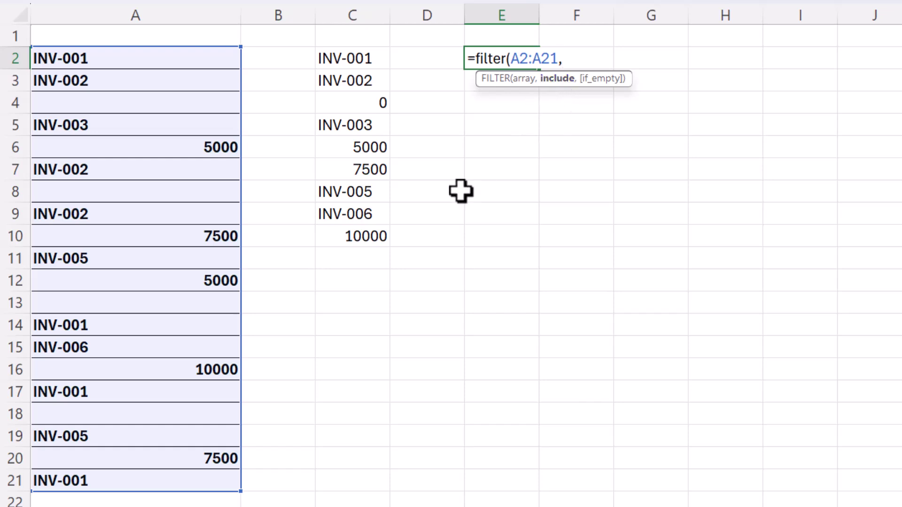
pyautogui.moveTo(176, 55); pyautogui.dragTo(175, 478)
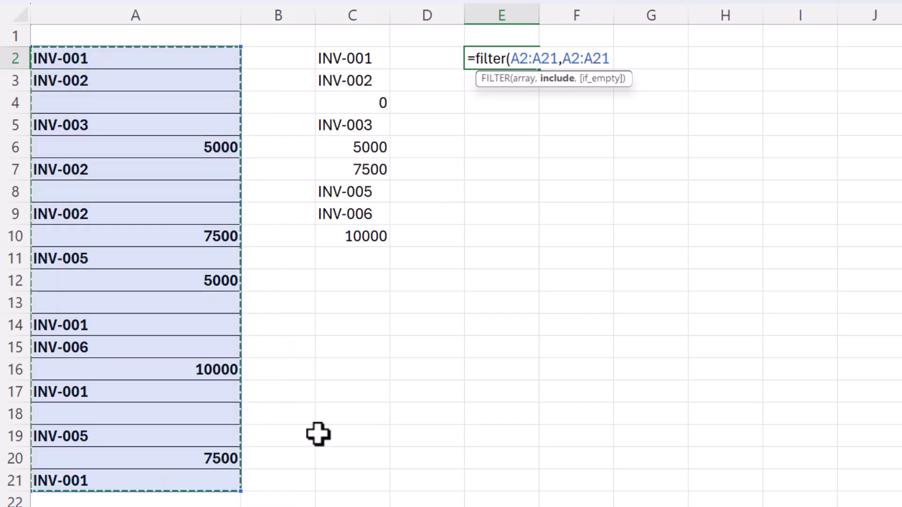
pyautogui.write('<>"')
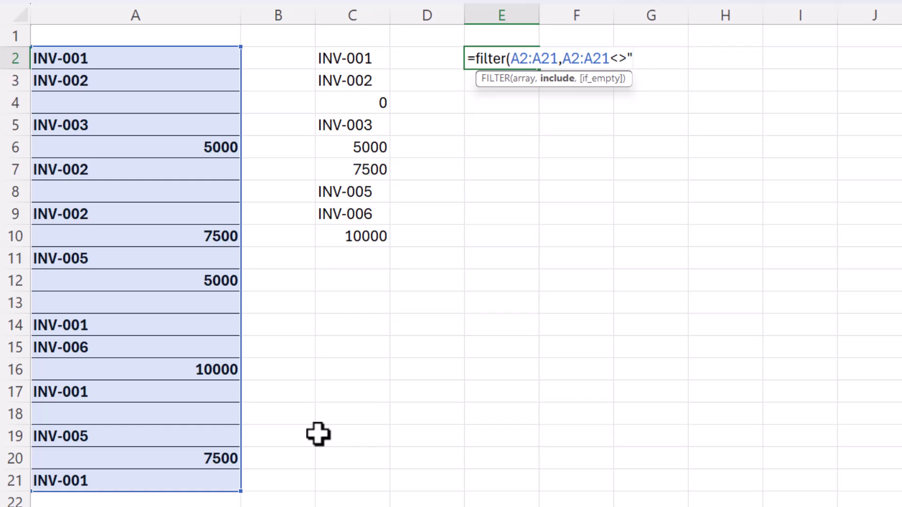
pyautogui.write('")')
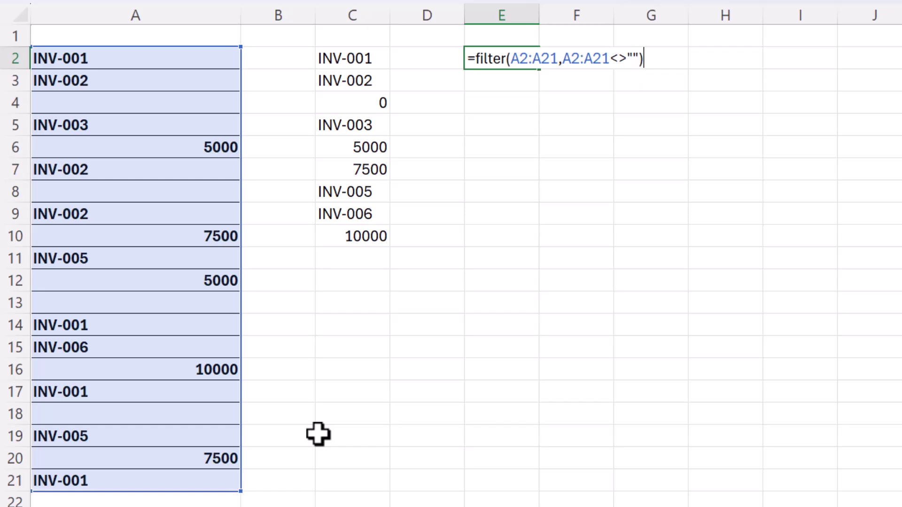
pyautogui.press('Return')
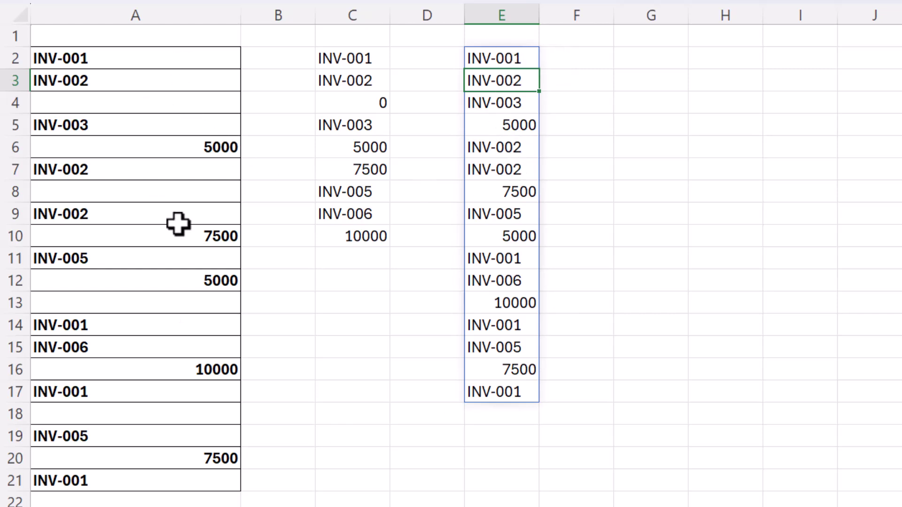
# Wrap E2's formula as =UNIQUE(FILTER(A2:A21,A2:A21<>"")), spilling eight distinct values into E2:E9.
pyautogui.click(521, 56)
pyautogui.doubleClick(488, 59)
pyautogui.click(475, 57)
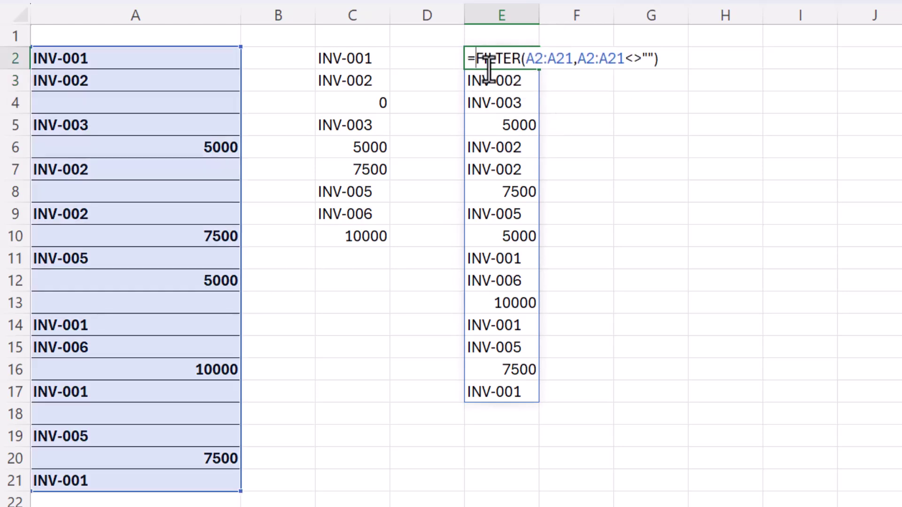
pyautogui.write('uni')
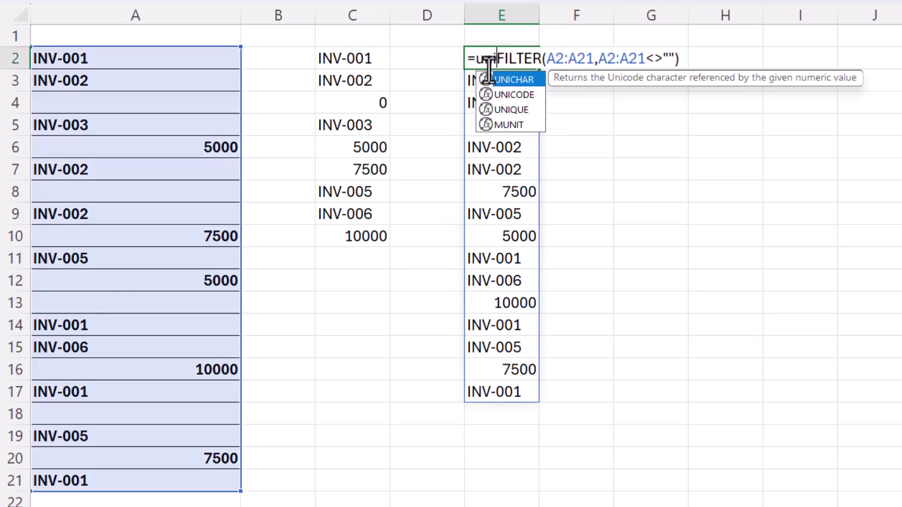
pyautogui.write('que(')
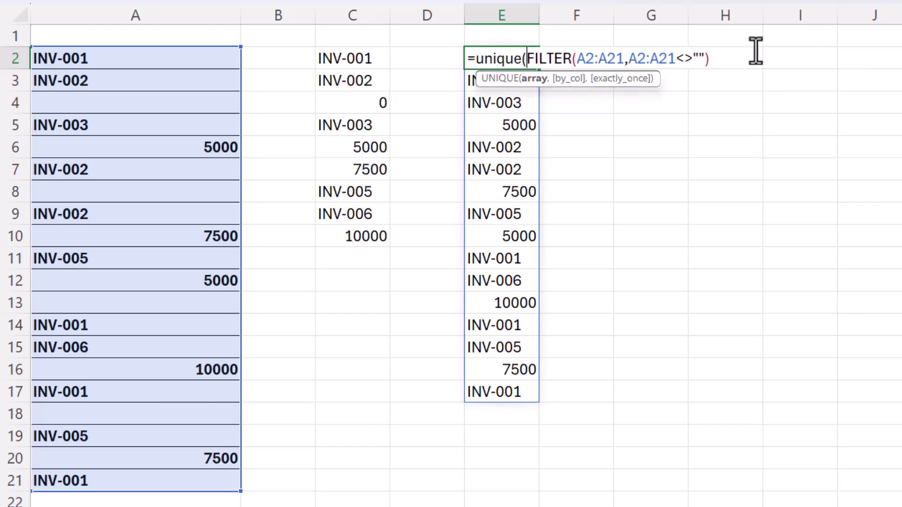
pyautogui.write(')')
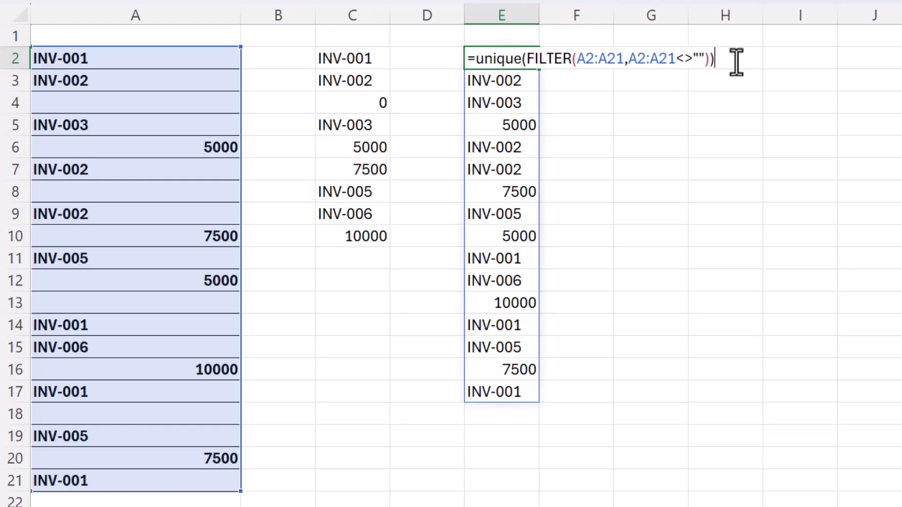
pyautogui.press('Return')
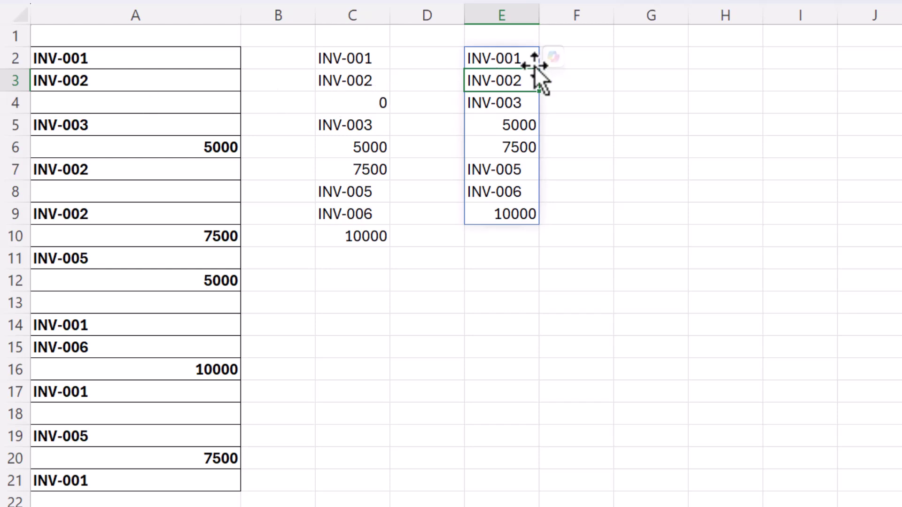
# Wrap E2's formula as =COUNTA(UNIQUE(FILTER(A2:A21,A2:A21<>""))) so it returns 8.
pyautogui.doubleClick(508, 57)
pyautogui.click(477, 56)
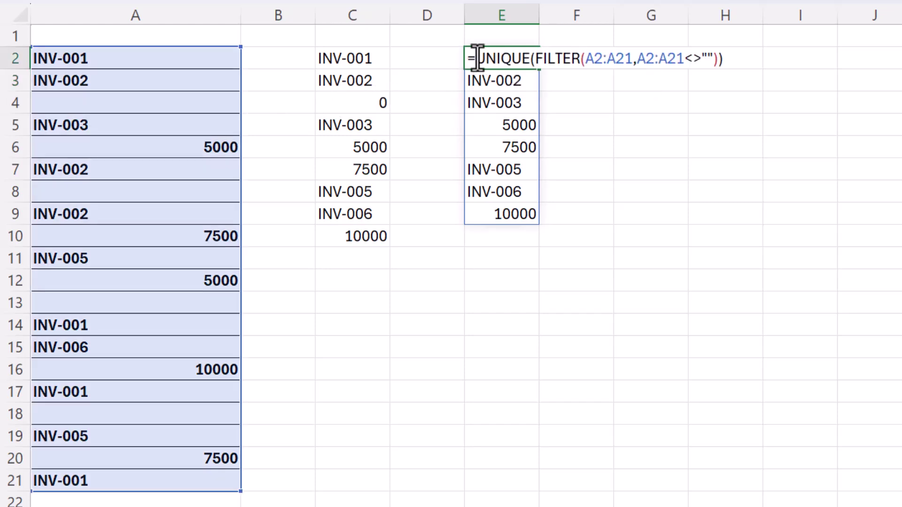
pyautogui.write('COUNT')
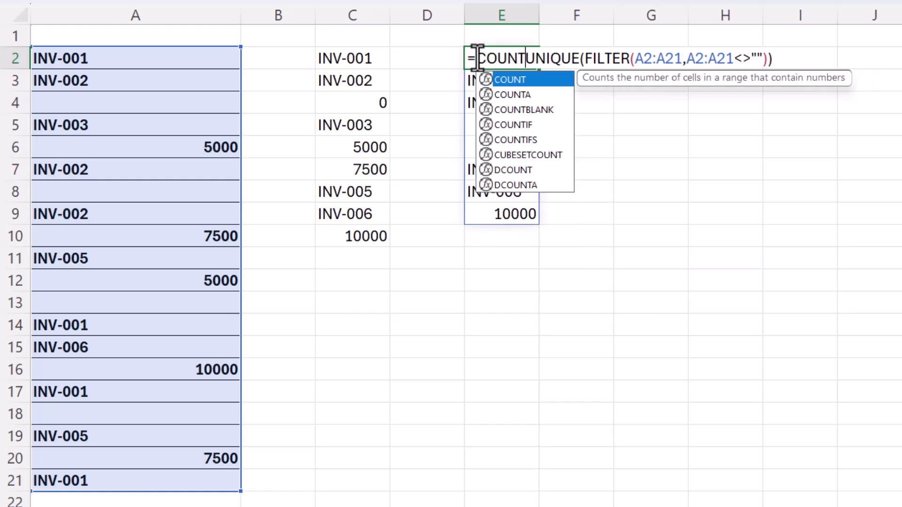
pyautogui.write('A(')
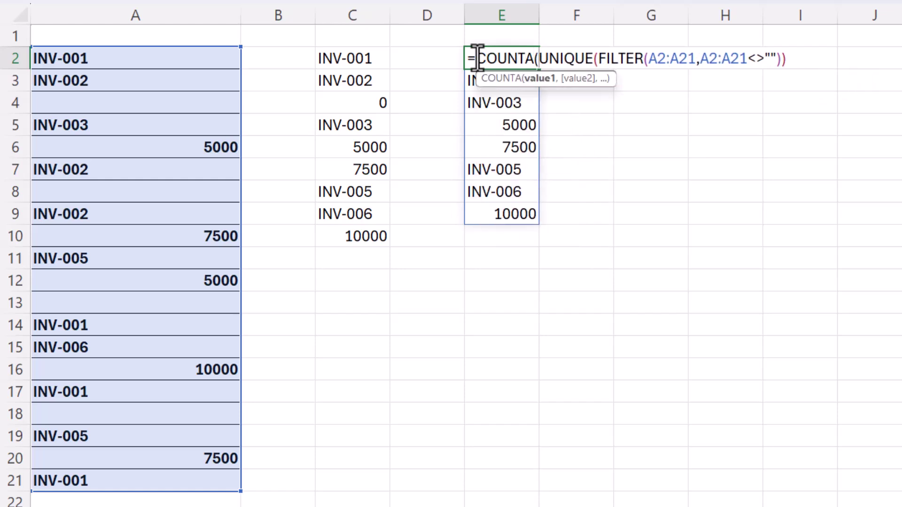
pyautogui.click(798, 60)
pyautogui.press('Return')
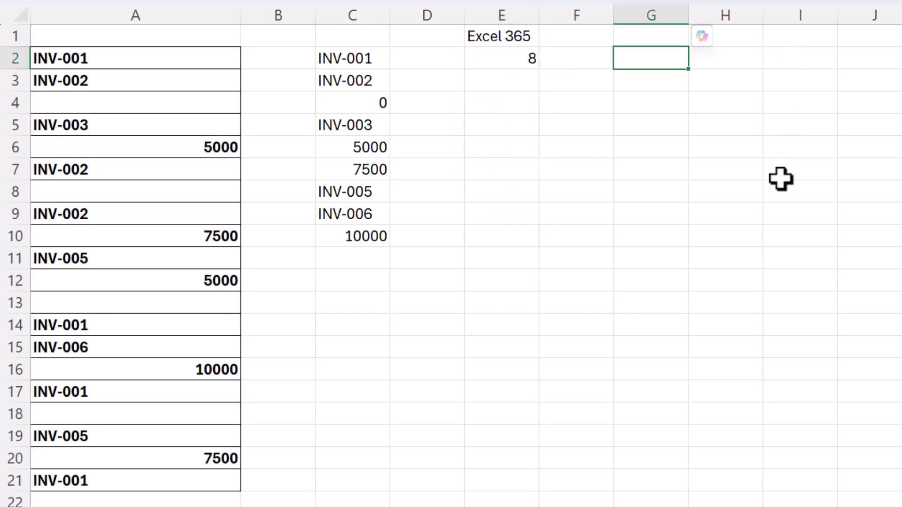
# Enter =COUNTIF(A2:A21,A2:A21) in G2, spilling occurrence counts into G2:G21.
pyautogui.write('=c')
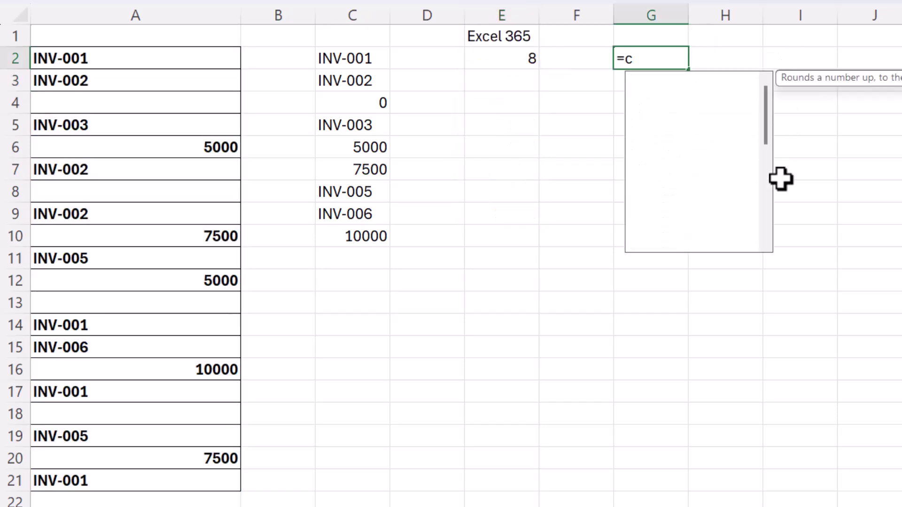
pyautogui.write('ountif(')
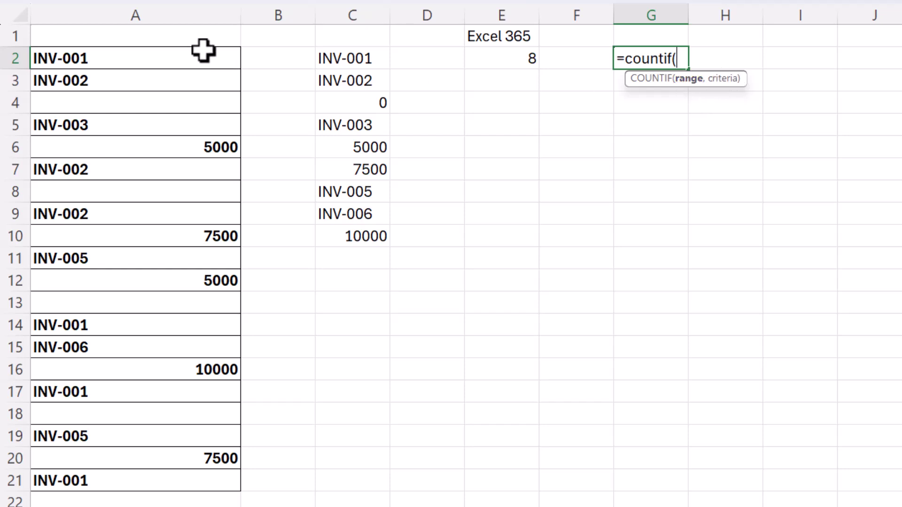
pyautogui.moveTo(204, 50); pyautogui.dragTo(181, 484)
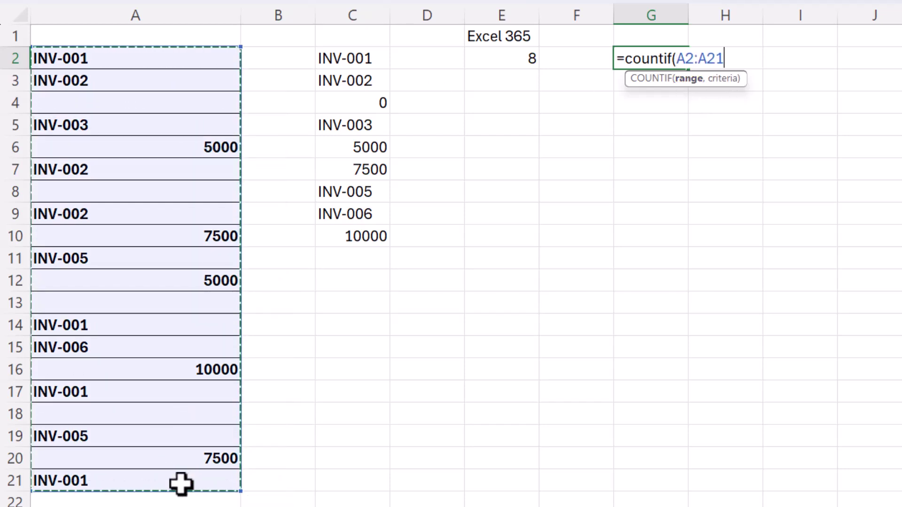
pyautogui.write(',')
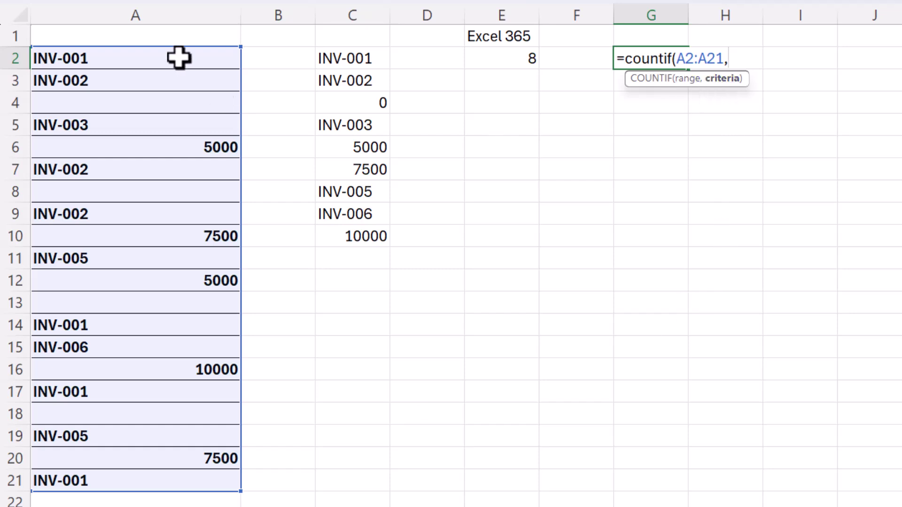
pyautogui.moveTo(179, 58); pyautogui.dragTo(127, 481)
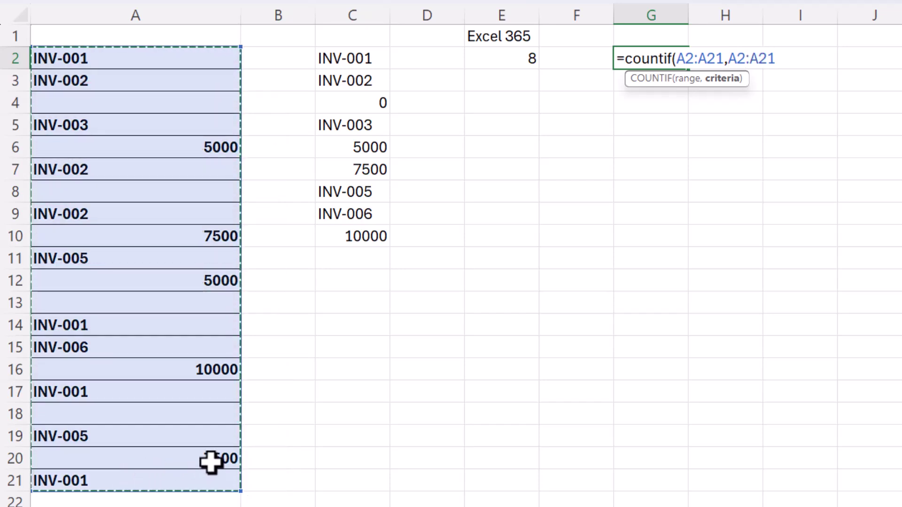
pyautogui.write(')')
pyautogui.press('Return')
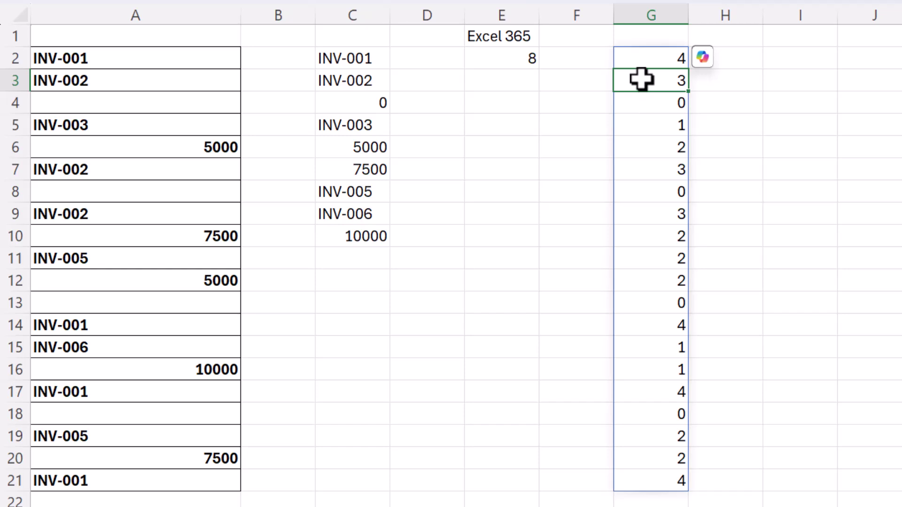
pyautogui.click(653, 56)
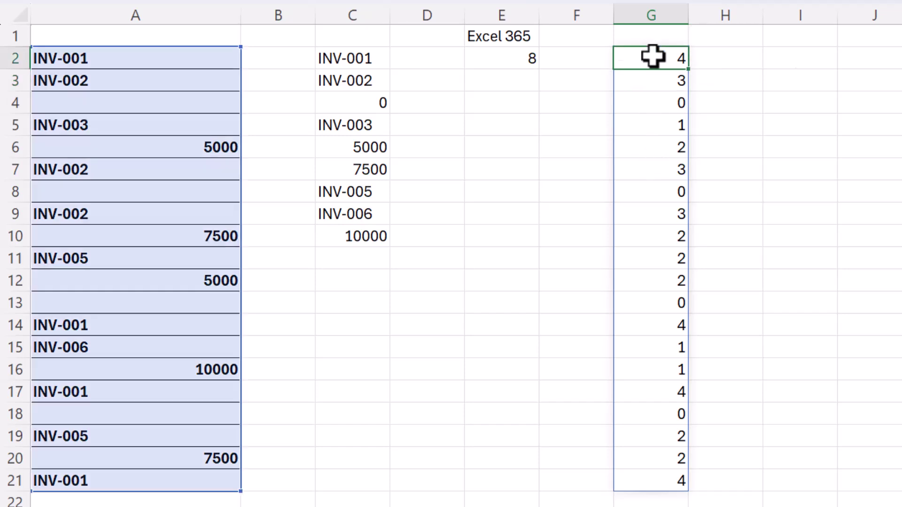
pyautogui.doubleClick(642, 56)
pyautogui.moveTo(625, 57); pyautogui.dragTo(822, 57)
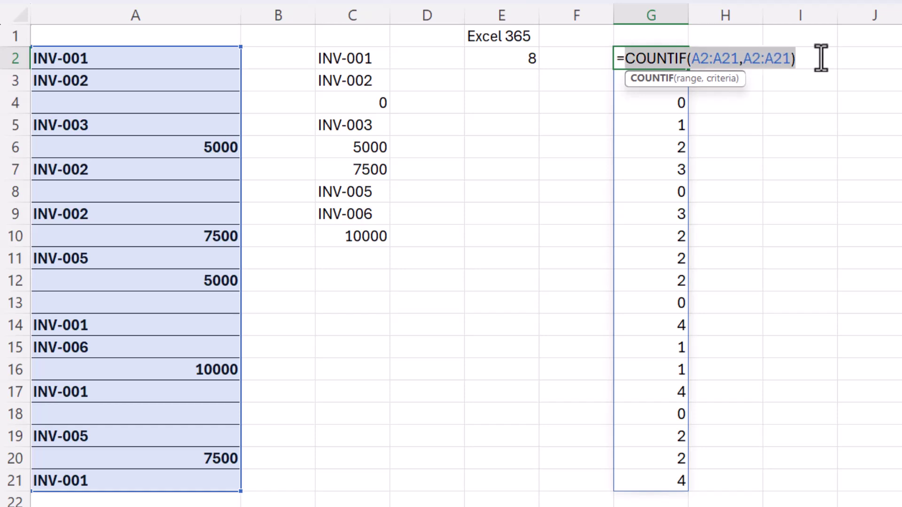
pyautogui.press('F9')
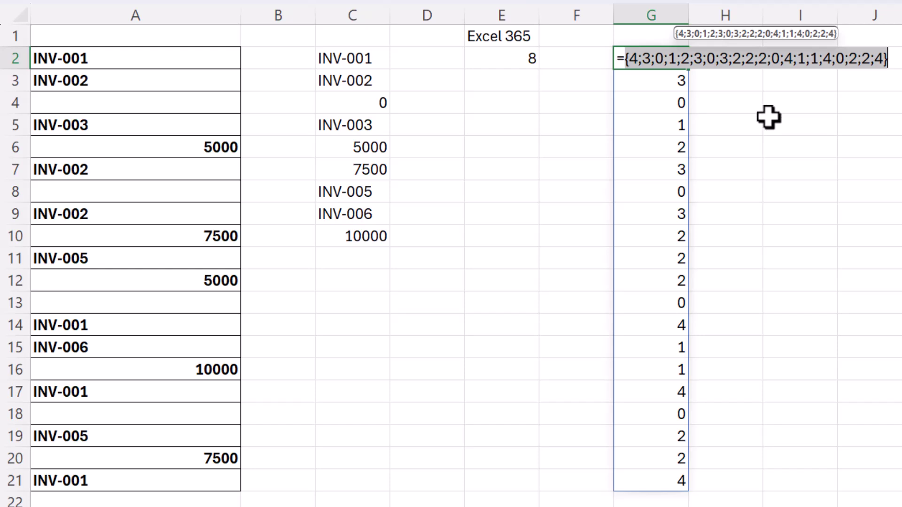
pyautogui.press('Escape')
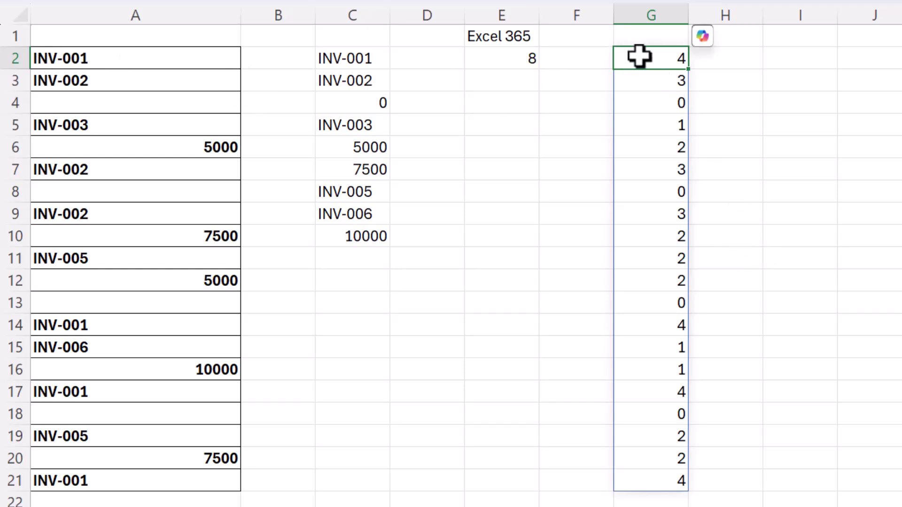
pyautogui.keyDown('ctrl'); pyautogui.click(647, 324); pyautogui.keyUp('ctrl')
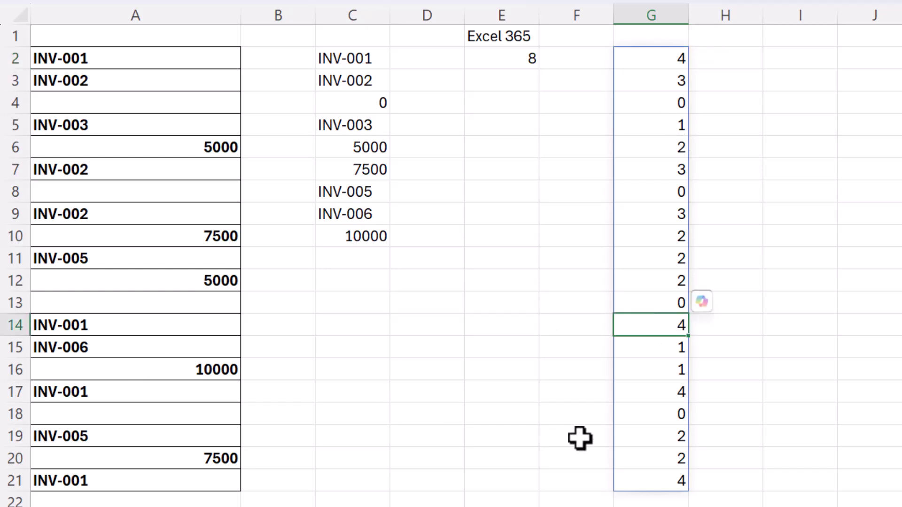
pyautogui.keyDown('ctrl'); pyautogui.click(668, 389); pyautogui.keyUp('ctrl')
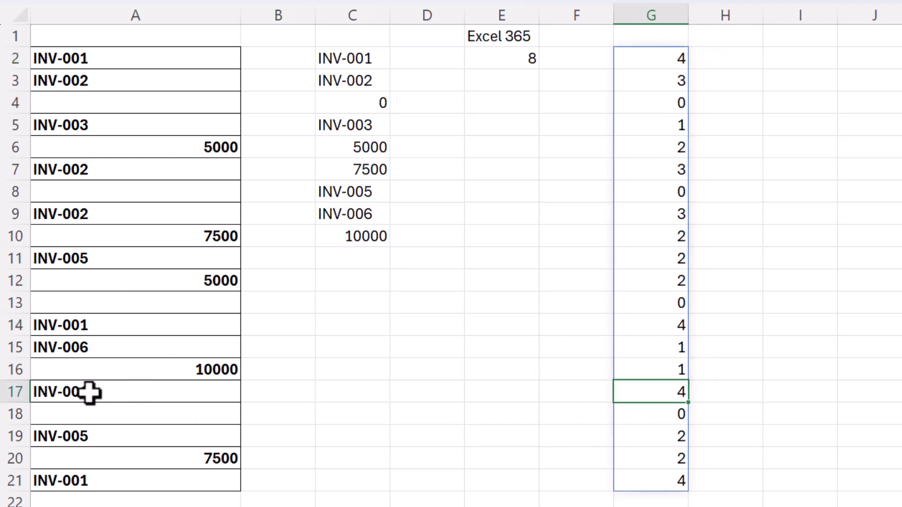
pyautogui.keyDown('ctrl'); pyautogui.click(654, 482); pyautogui.keyUp('ctrl')
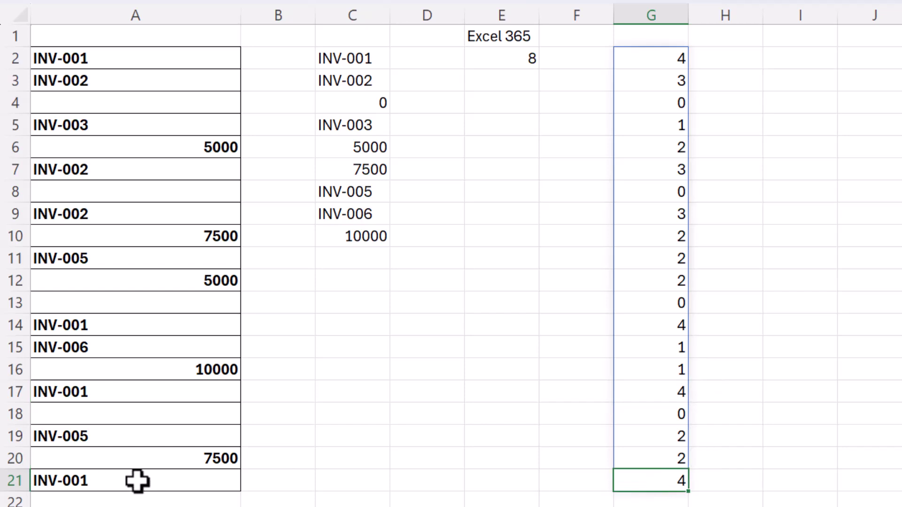
pyautogui.click(89, 84)
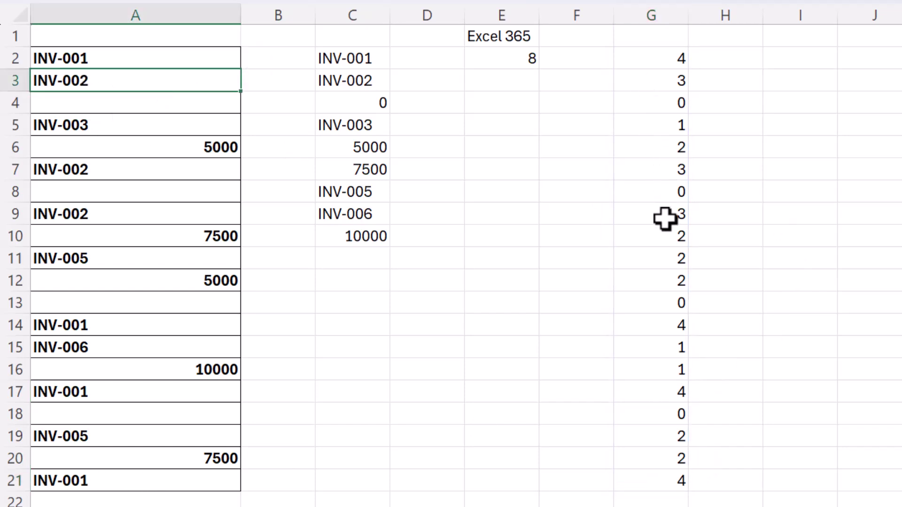
# Change G2's formula to =1/COUNTIF(A2:A21,A2:A21) to get reciprocal counts.
pyautogui.doubleClick(662, 57)
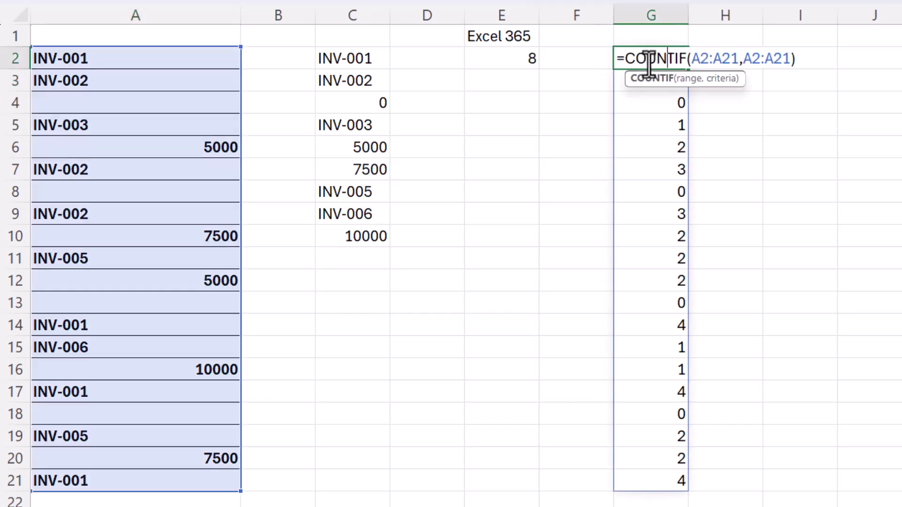
pyautogui.click(626, 58)
pyautogui.write('1/')
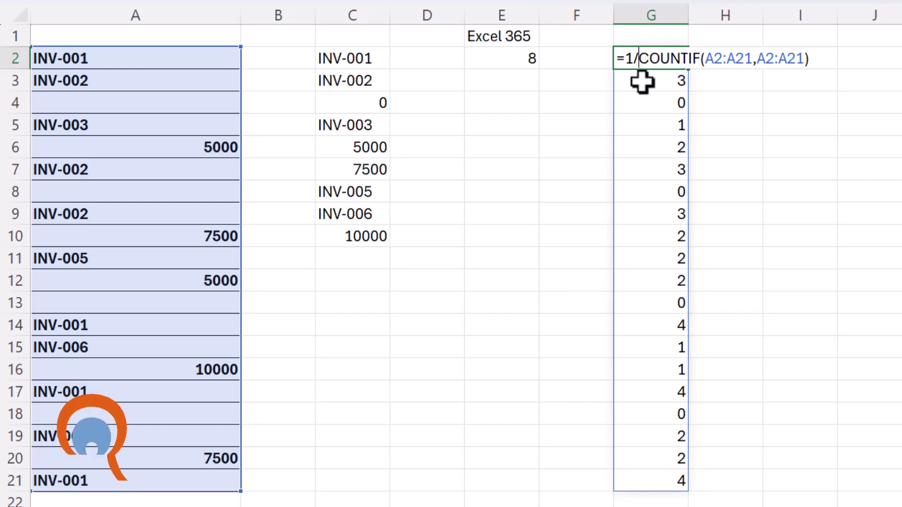
pyautogui.press('Return')
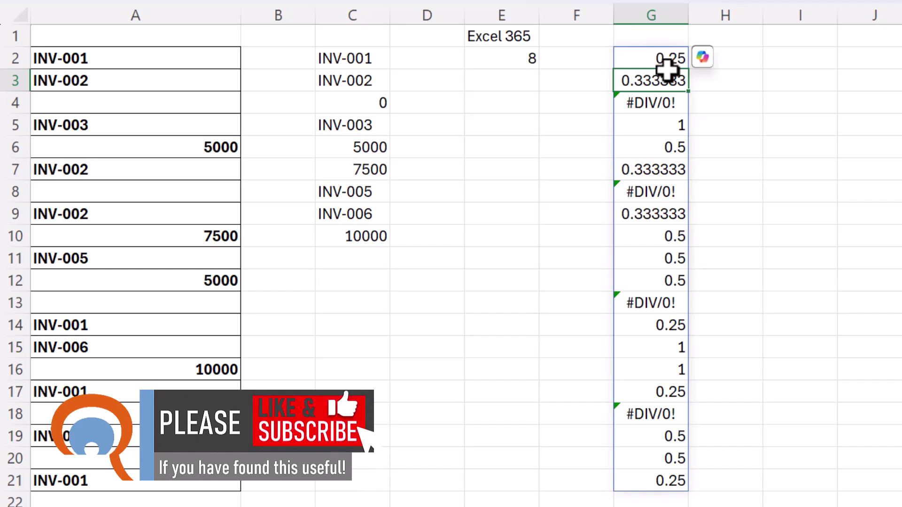
# Inspect the reciprocal results down column G to G21, including #DIV/0! beside blanks.
pyautogui.click(664, 59)
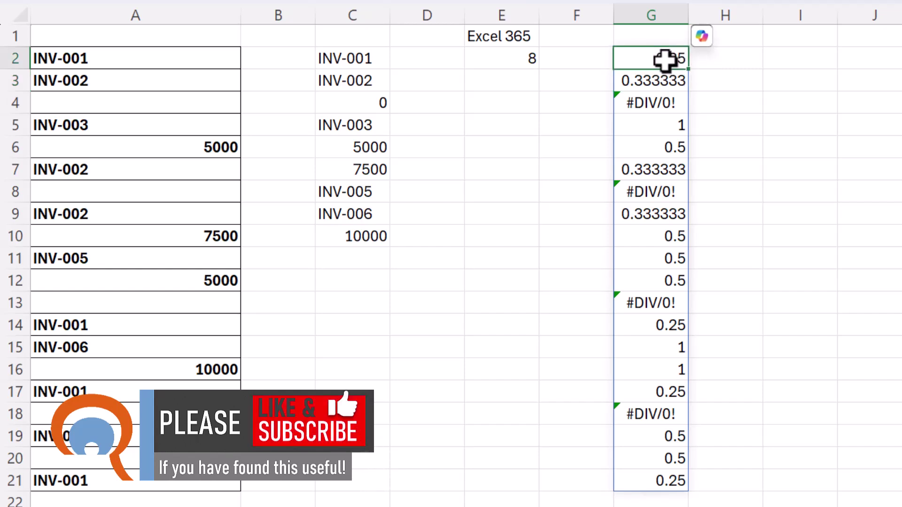
pyautogui.click(660, 326)
pyautogui.click(665, 390)
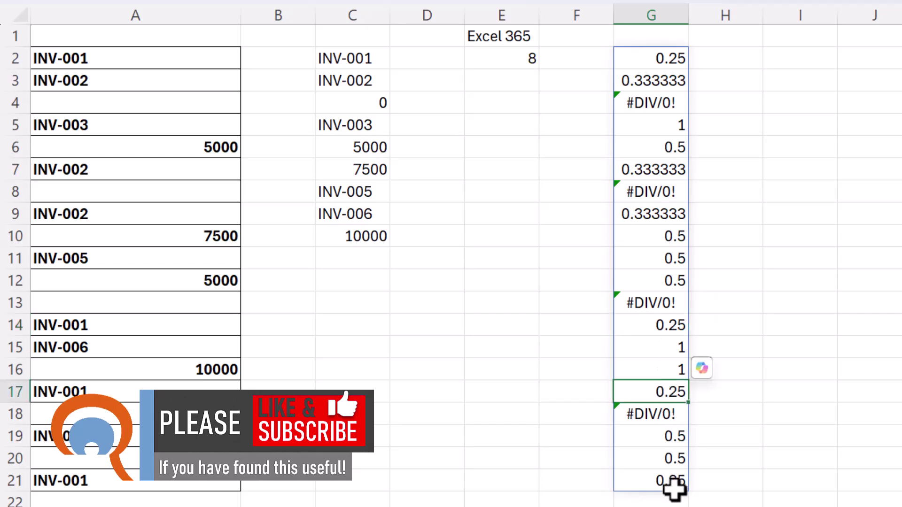
pyautogui.click(672, 479)
pyautogui.click(635, 79)
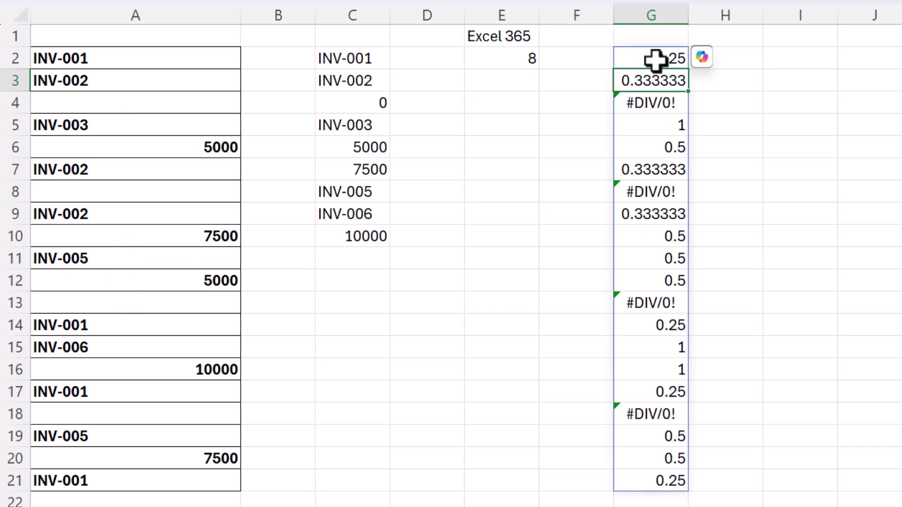
# Wrap G2's formula as =IFERROR(1/COUNTIF(A2:A21,A2:A21),"") so blank rows show empty.
pyautogui.doubleClick(660, 59)
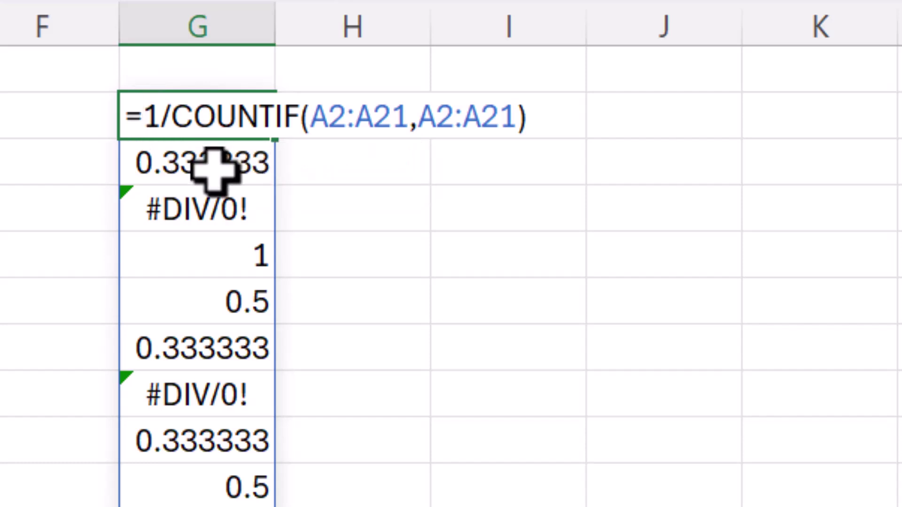
pyautogui.write('ifero')
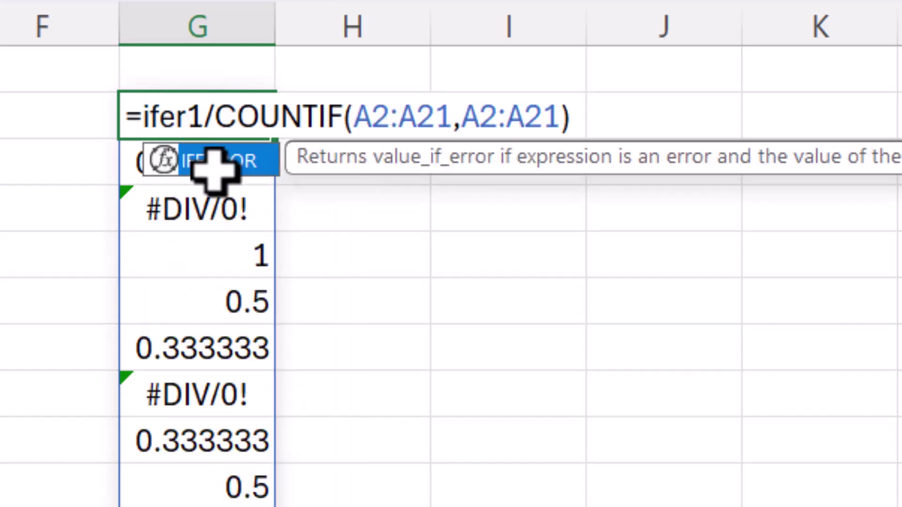
pyautogui.write('or')
pyautogui.press('BackSpace')
pyautogui.press('BackSpace')
pyautogui.press('BackSpace')
pyautogui.write('ror')
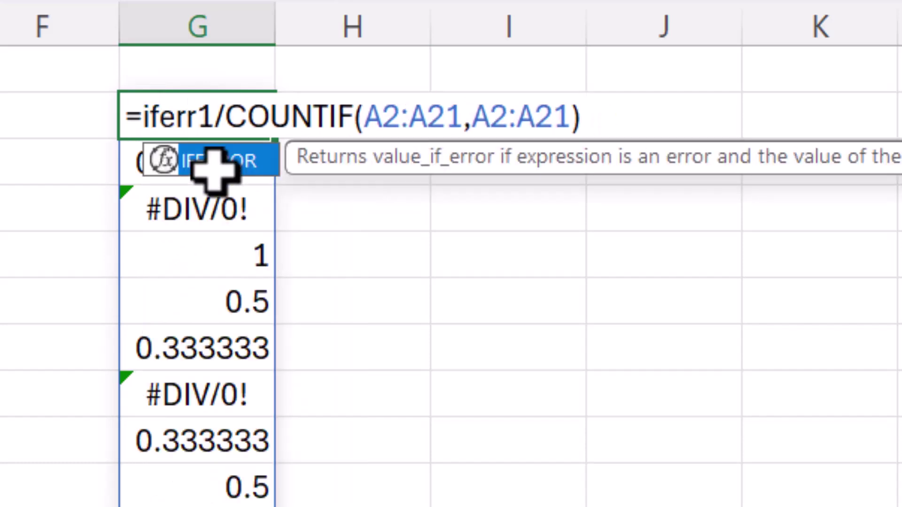
pyautogui.write('(')
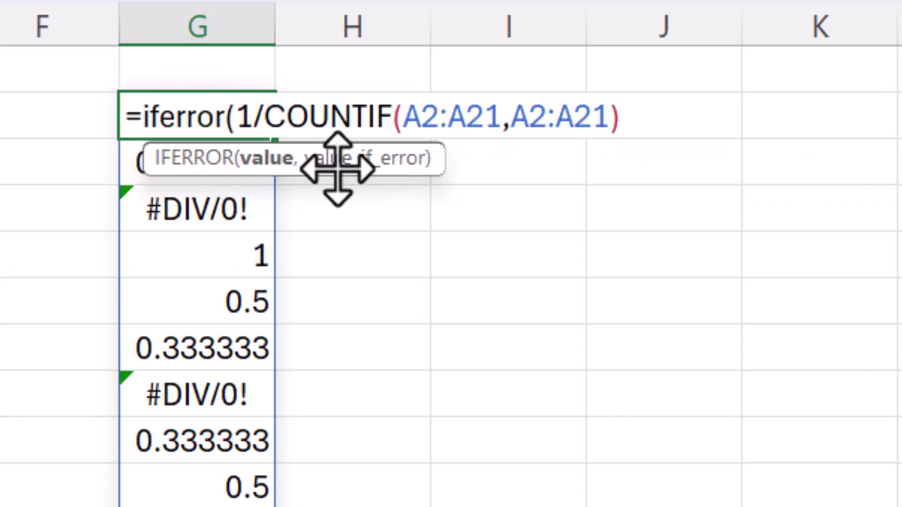
pyautogui.write(',')
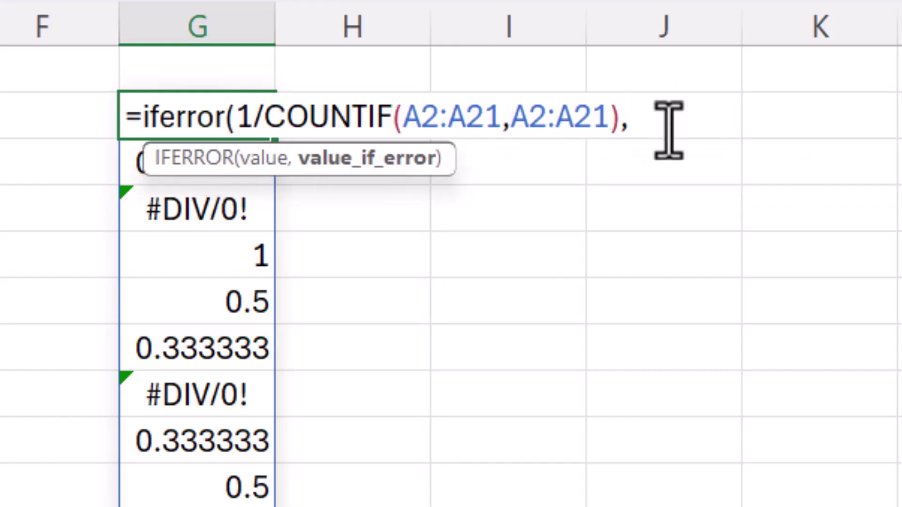
pyautogui.click(277, 160)
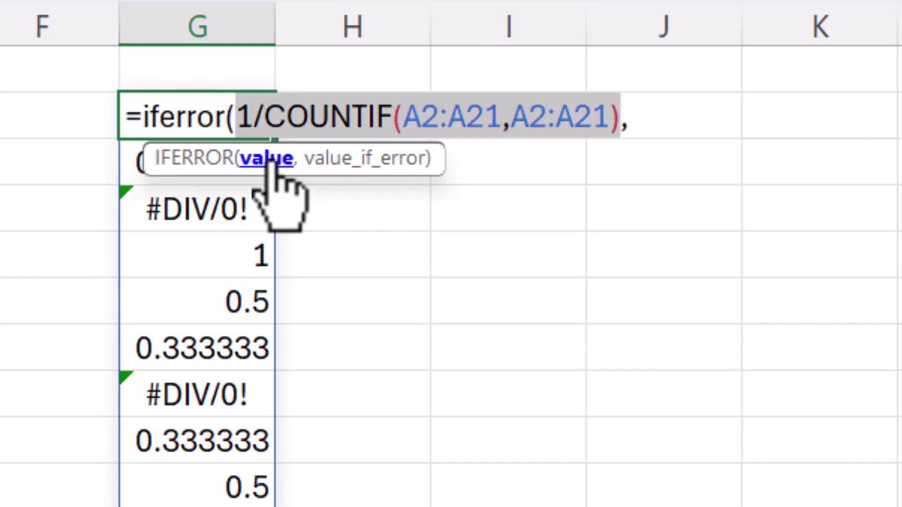
pyautogui.click(650, 118)
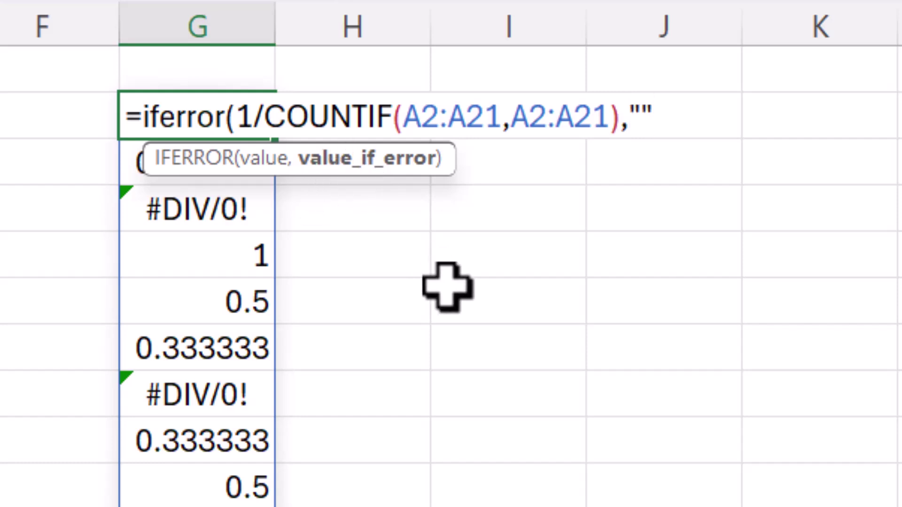
pyautogui.write('"")')
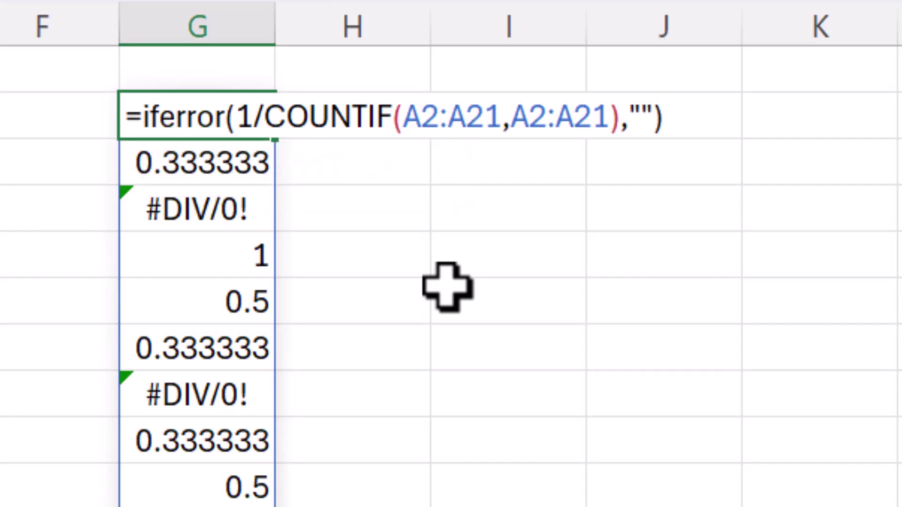
pyautogui.press('Return')
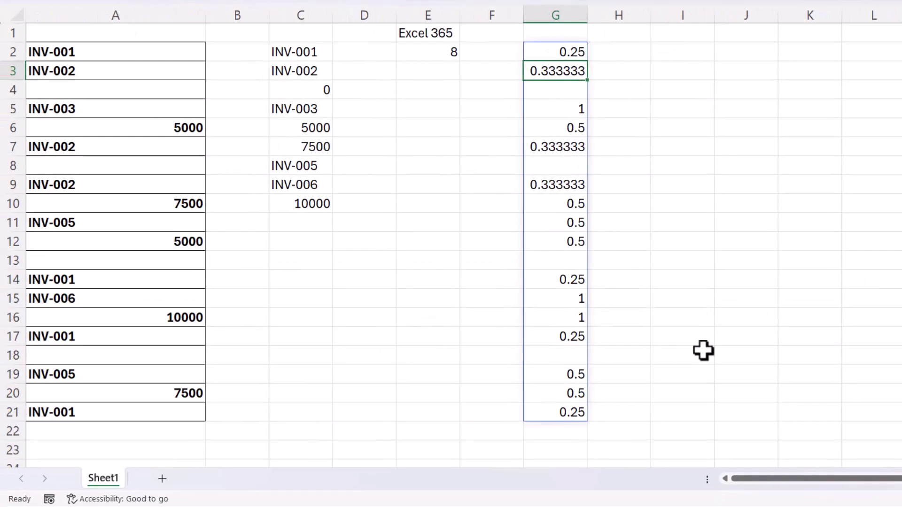
# Wrap G2's formula as =SUMPRODUCT(IFERROR(1/COUNTIF(A2:A21,A2:A21),"")), returning 8.
pyautogui.doubleClick(563, 52)
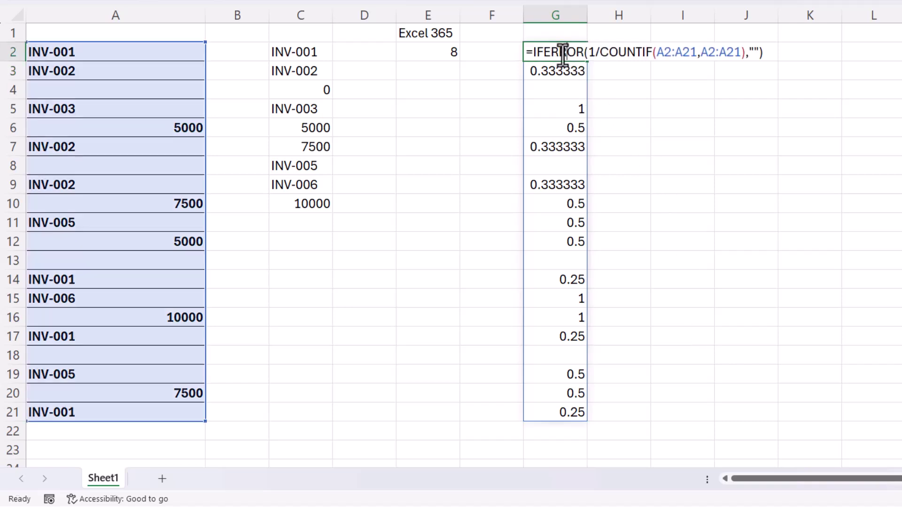
pyautogui.click(532, 52)
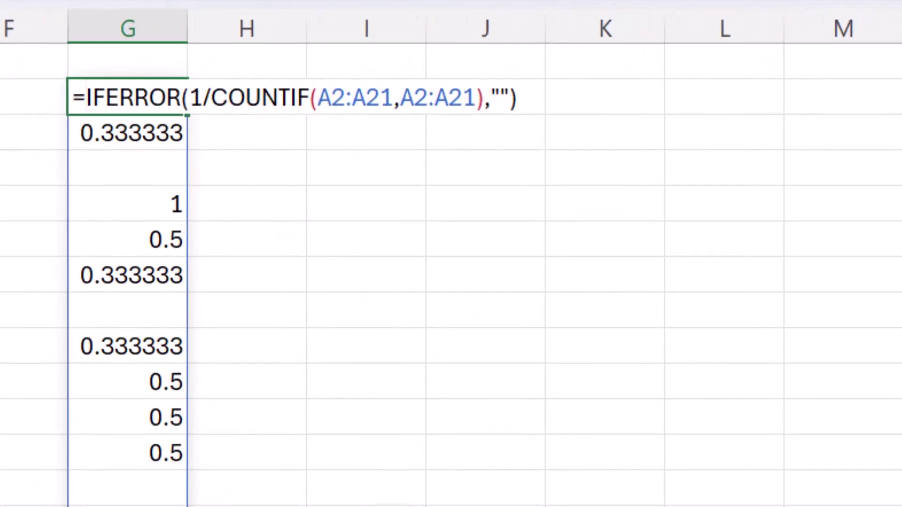
pyautogui.write('sumpro')
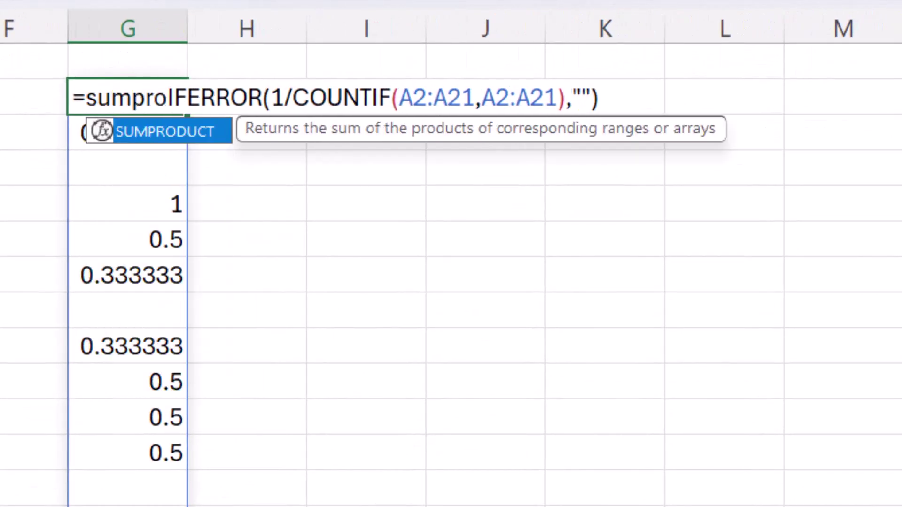
pyautogui.doubleClick(195, 131)
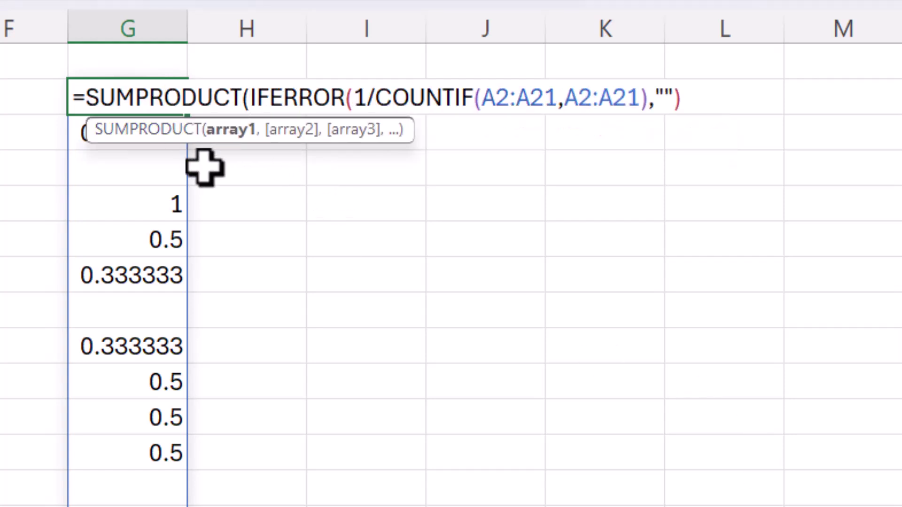
pyautogui.click(703, 97)
pyautogui.write(')')
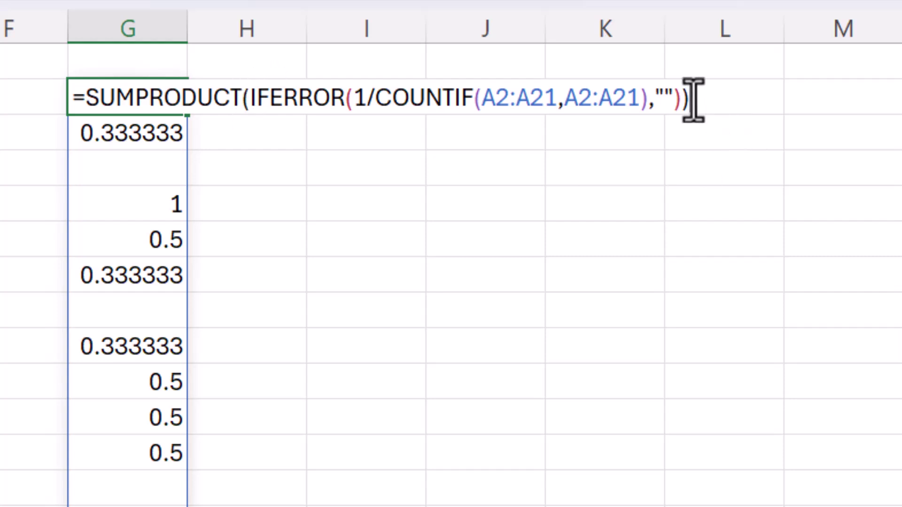
pyautogui.press('Return')
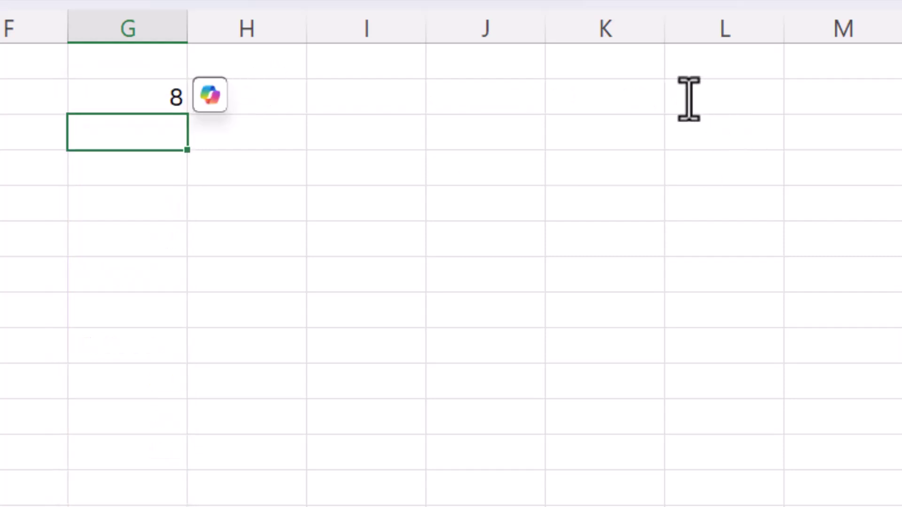